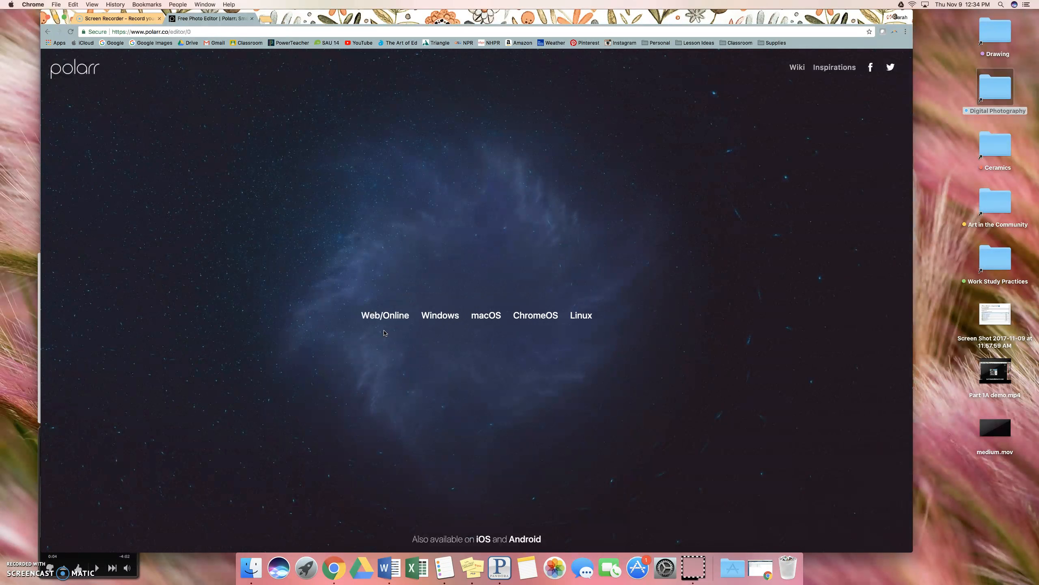
Step: Launch the web version of the Polarr photo editor in the browser and dismiss the new tutorials notice
click(387, 320)
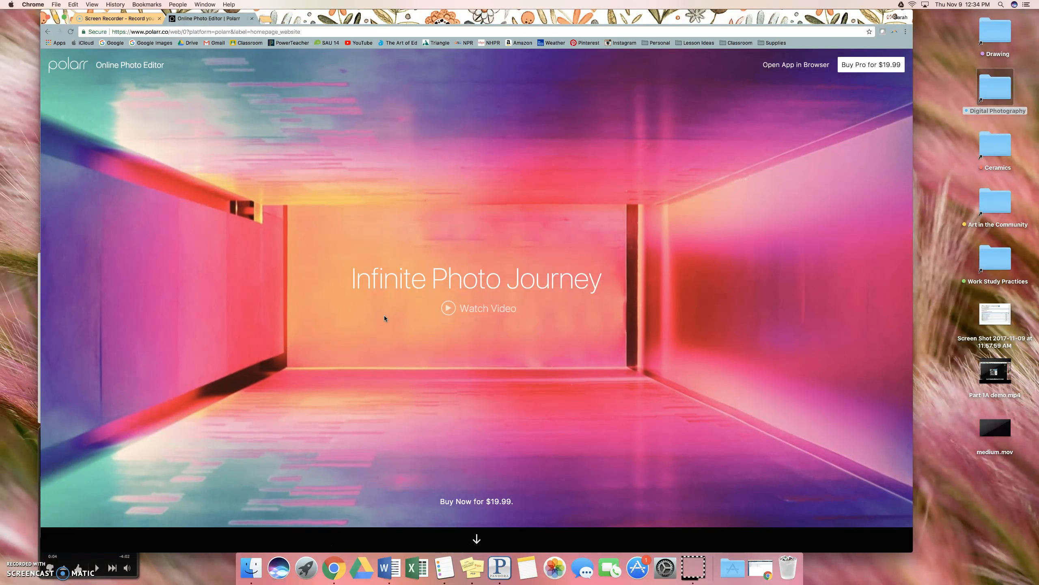
click(800, 65)
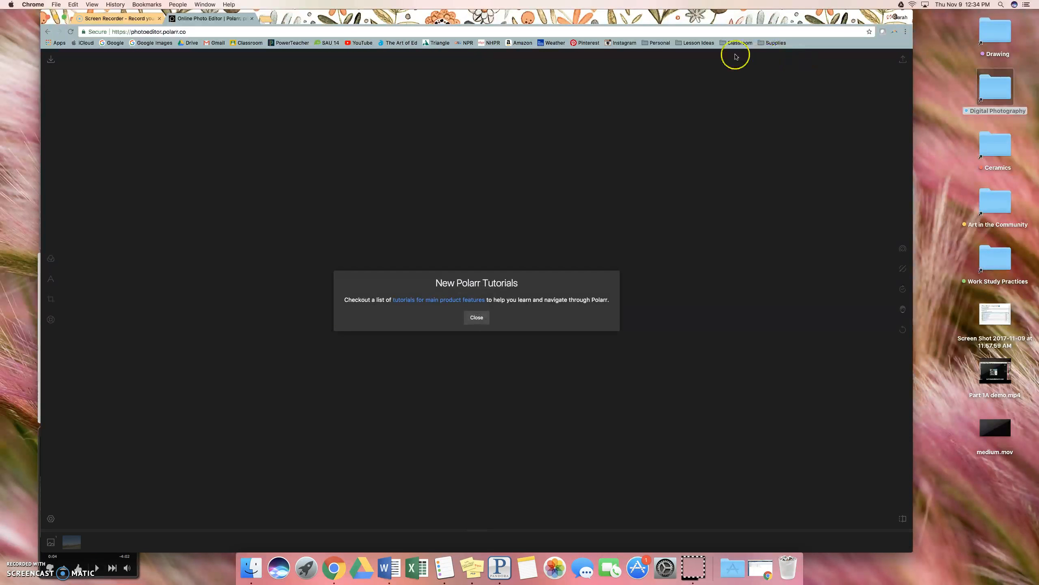
click(473, 319)
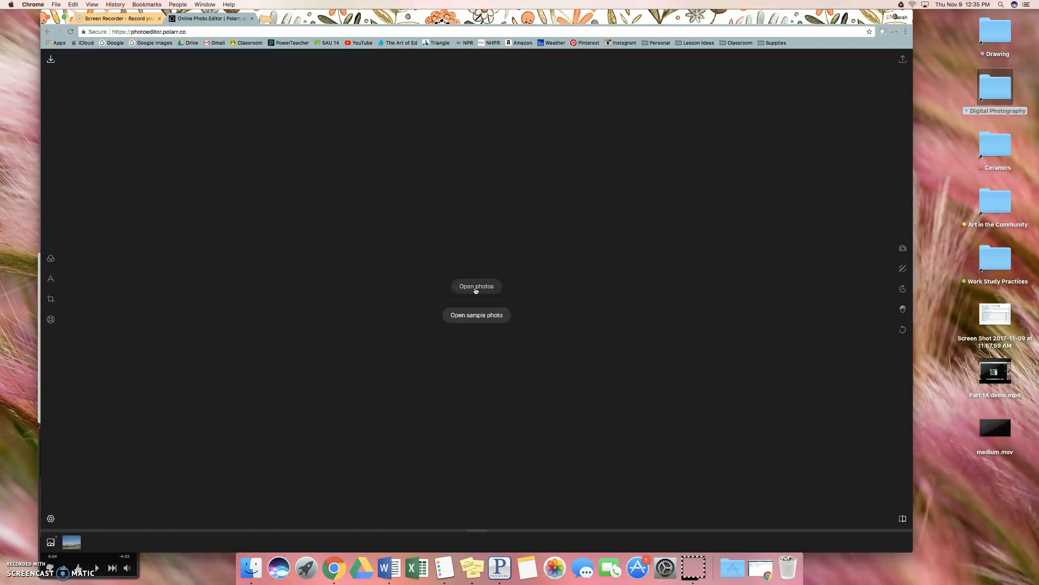
Step: Open the photo IMG_1614.JPG from the computer, previewing other images in the folder to find it
click(477, 287)
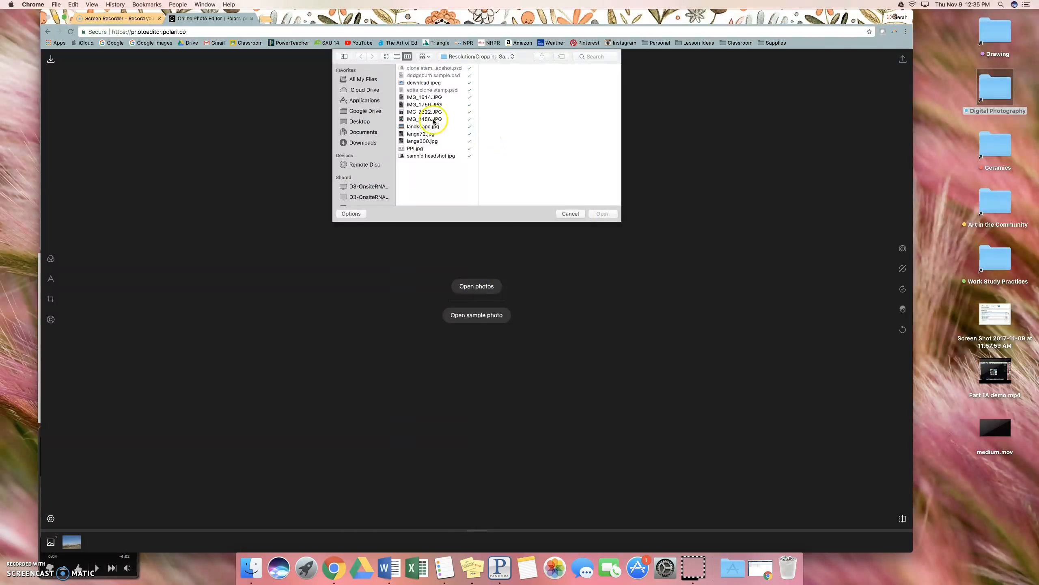
click(409, 119)
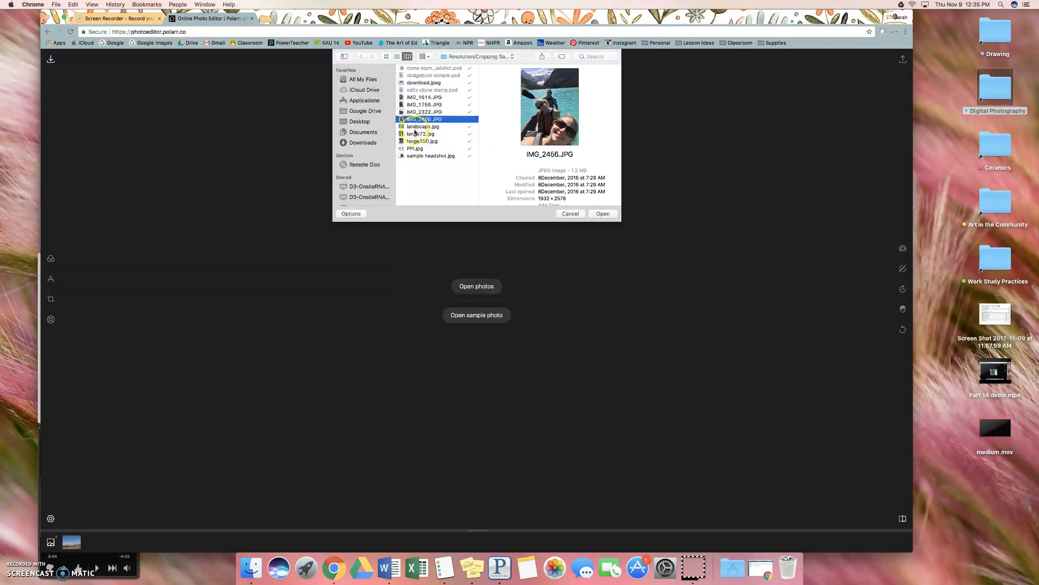
click(416, 128)
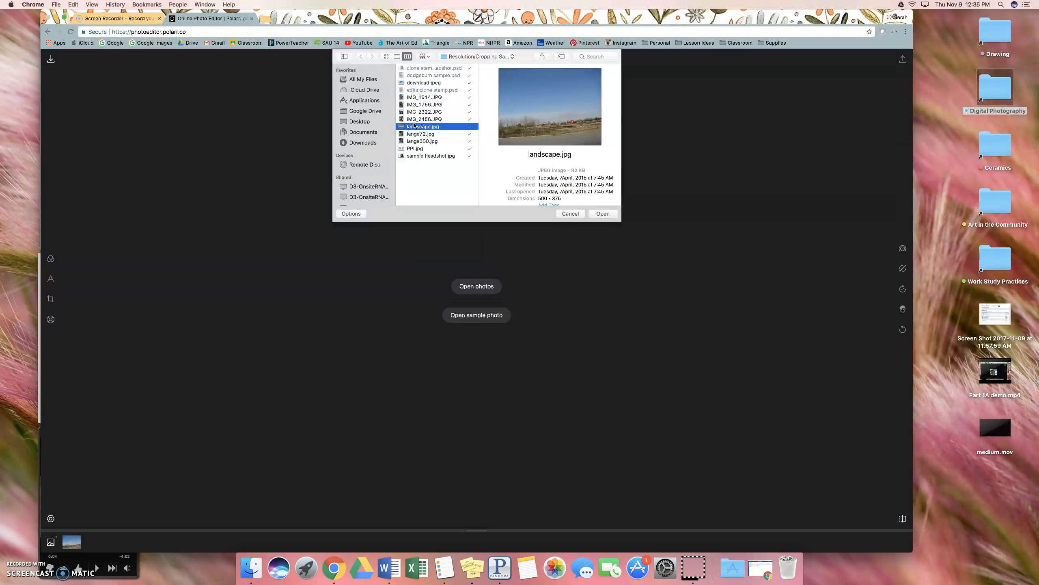
click(414, 98)
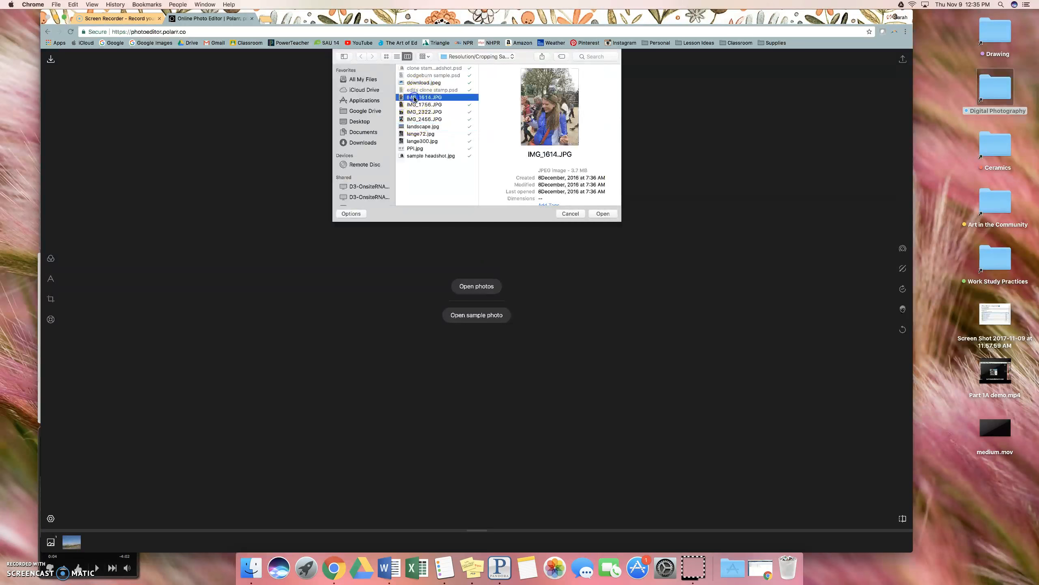
click(419, 83)
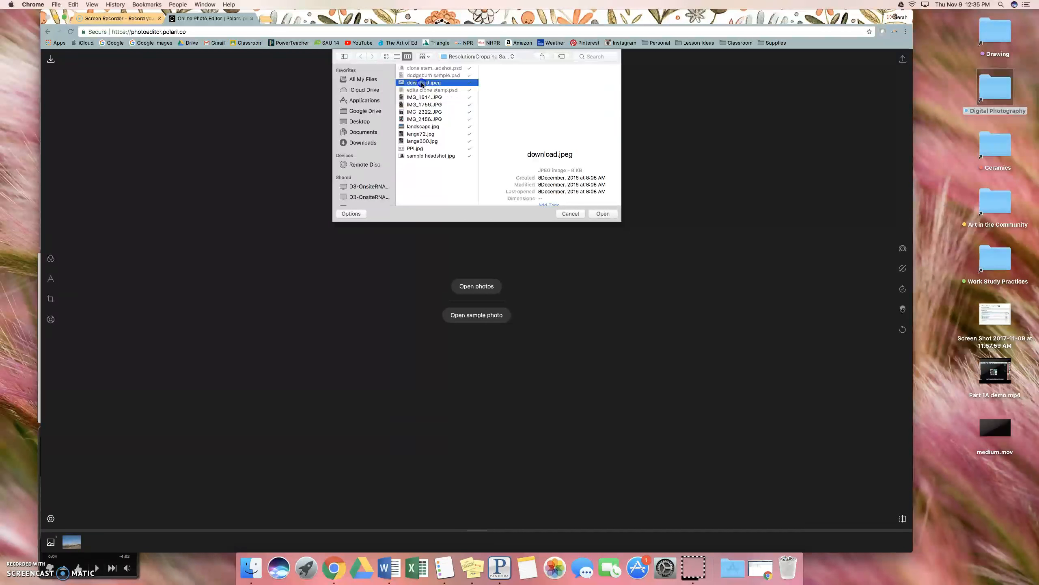
click(422, 99)
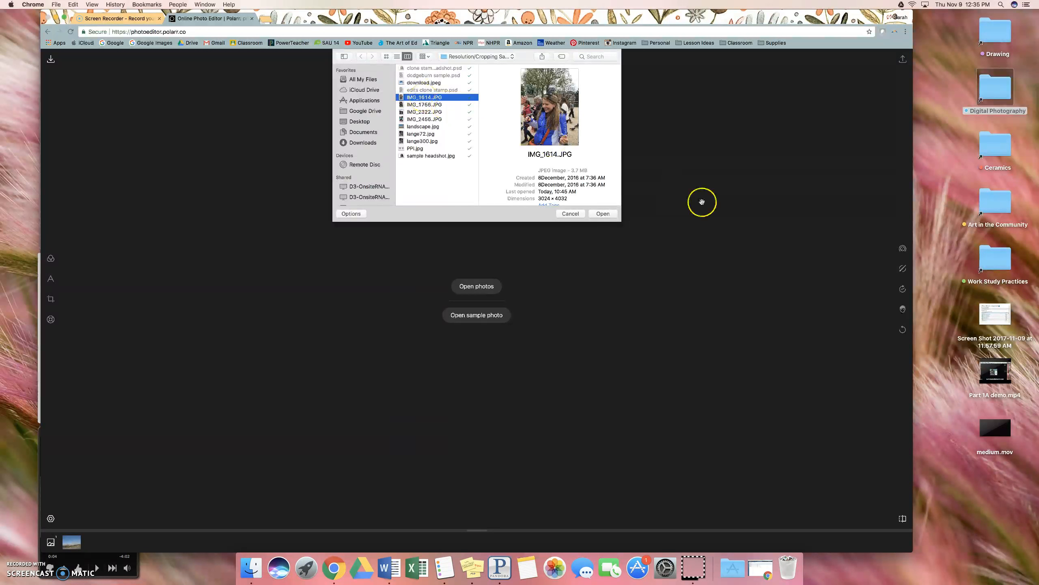
click(603, 214)
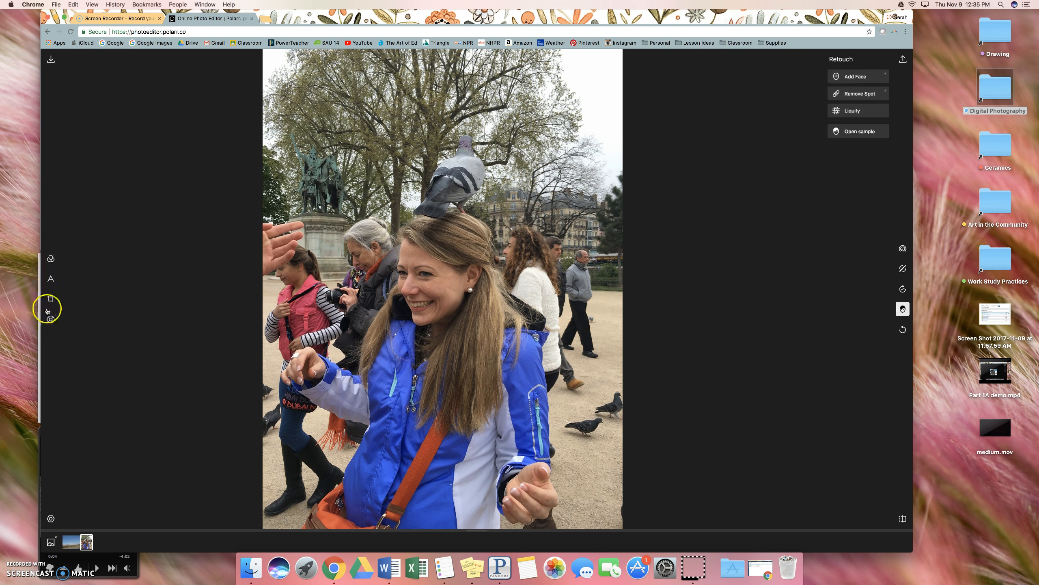
Step: Show the 90s Modern Film filter thumbnails and expand the Color group of the photo adjustments
click(51, 259)
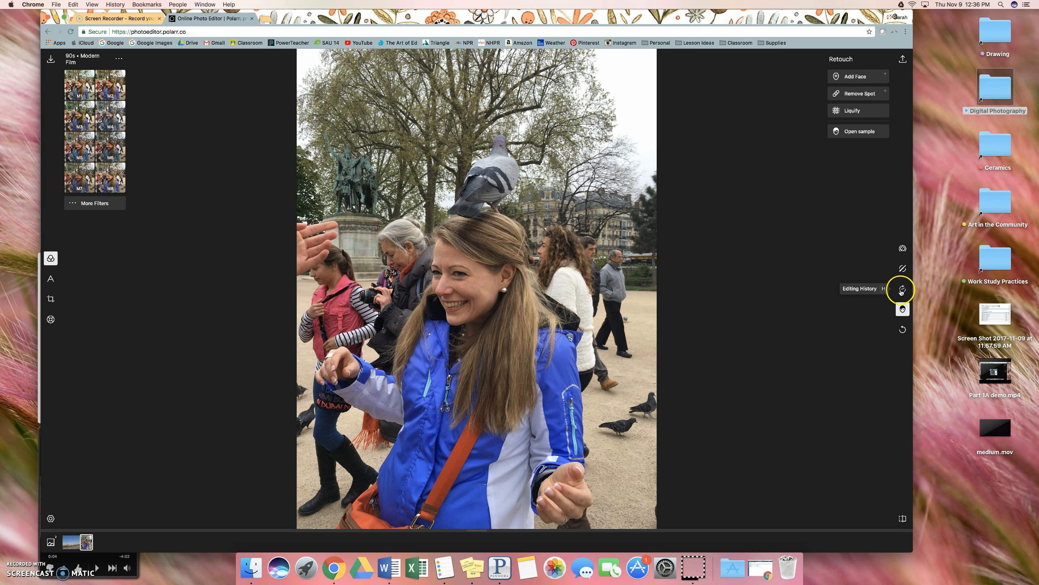
click(902, 249)
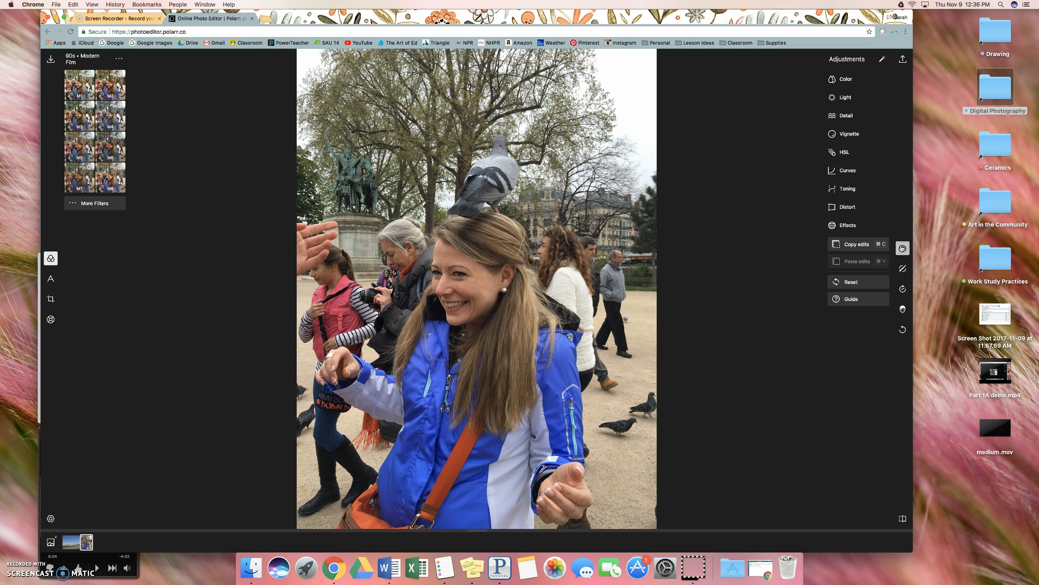
click(844, 79)
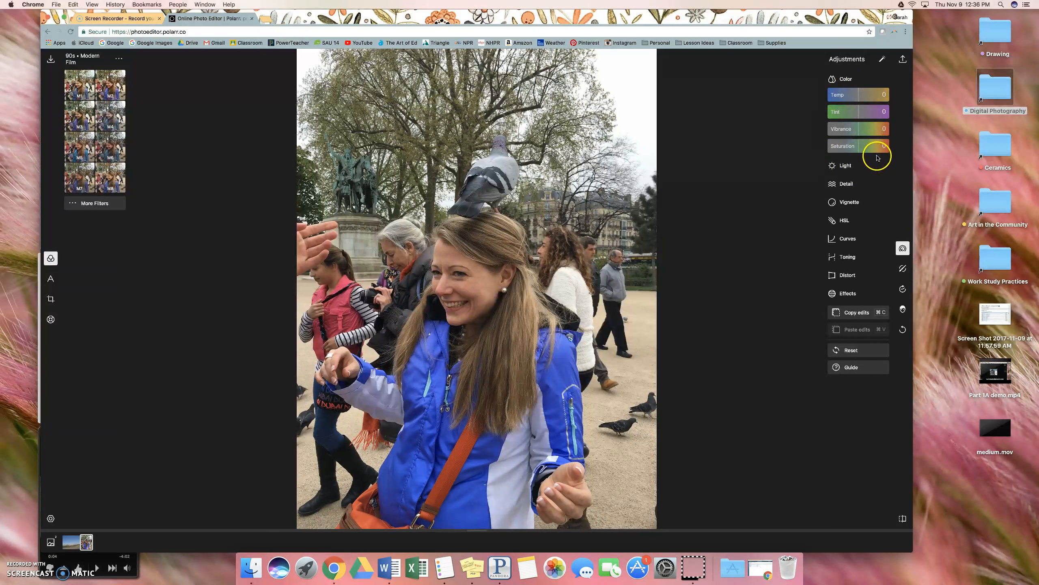
Step: Try out the Temp, Tint, Vibrance and Saturation color adjustments, returning each to 0
click(859, 96)
mouse_move(855, 95)
mouse_down()
mouse_move(840, 98)
mouse_move(888, 97)
mouse_move(864, 98)
mouse_move(868, 115)
mouse_move(879, 113)
mouse_move(836, 116)
mouse_move(855, 115)
mouse_up()
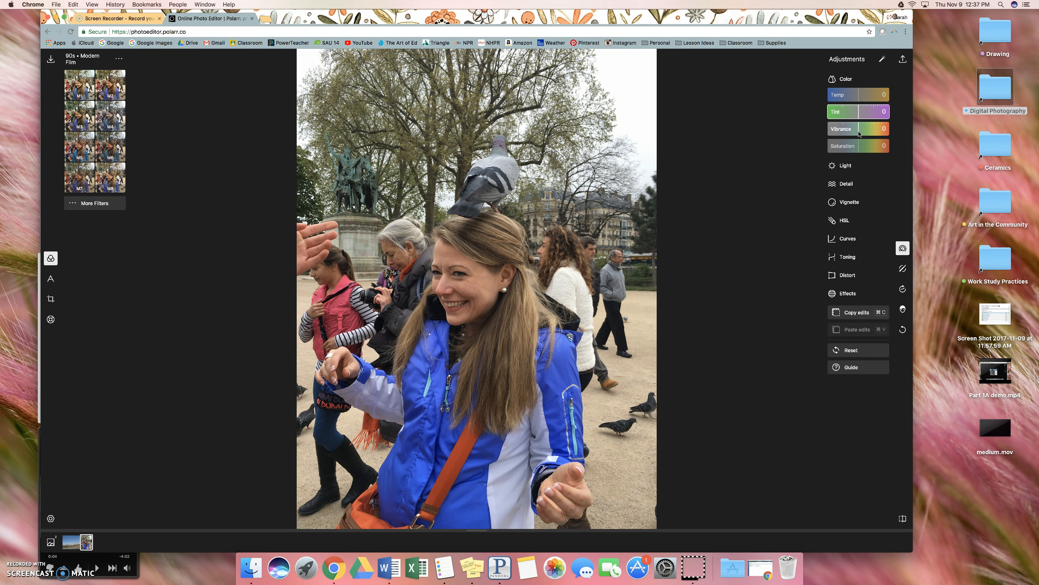
click(860, 132)
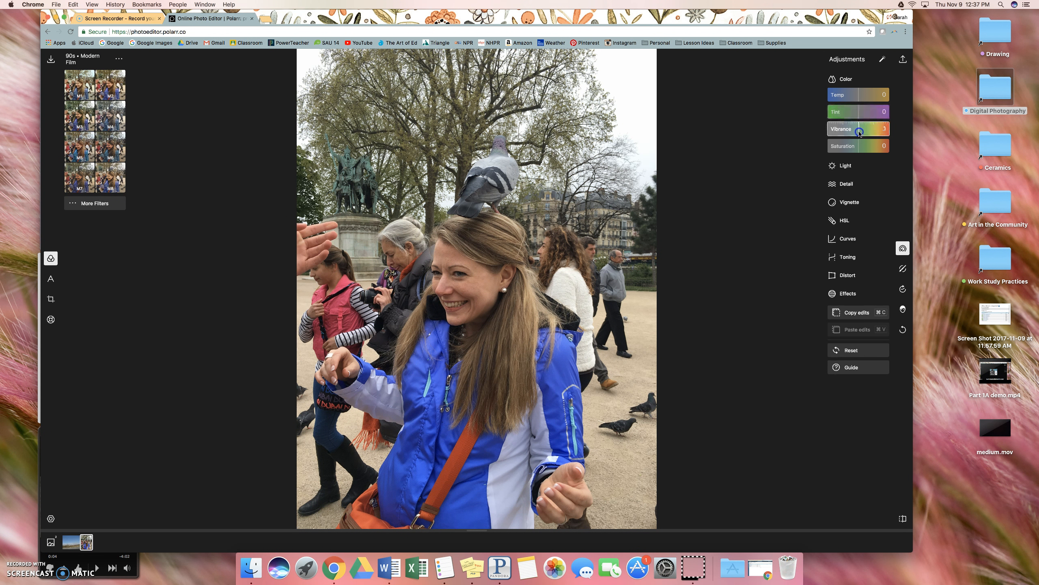
mouse_move(860, 133)
mouse_down()
mouse_move(886, 131)
mouse_move(828, 134)
mouse_move(851, 131)
mouse_up()
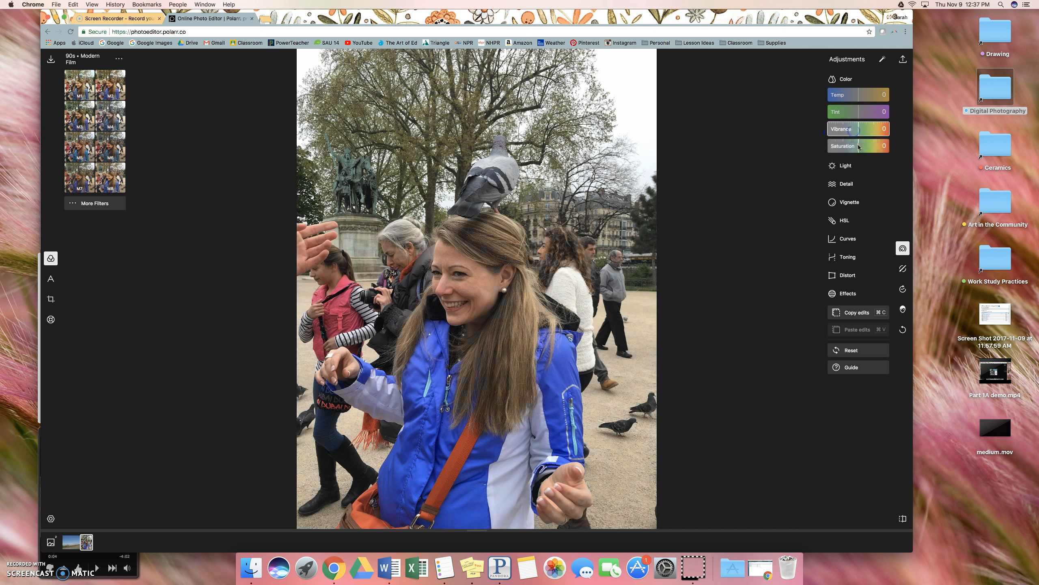
click(859, 147)
mouse_move(861, 146)
mouse_down()
mouse_move(829, 148)
mouse_move(891, 149)
mouse_move(865, 150)
mouse_up()
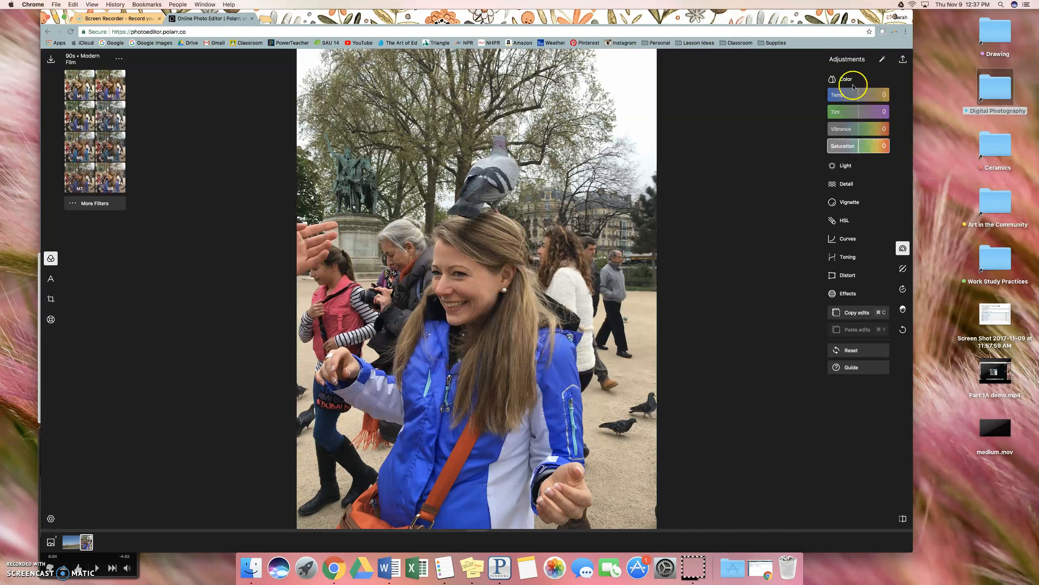
Step: In the Light adjustments, set Highlights to -27, Shadows to -16 and Brightness to 13, trying Contrast before returning it to 0
click(843, 165)
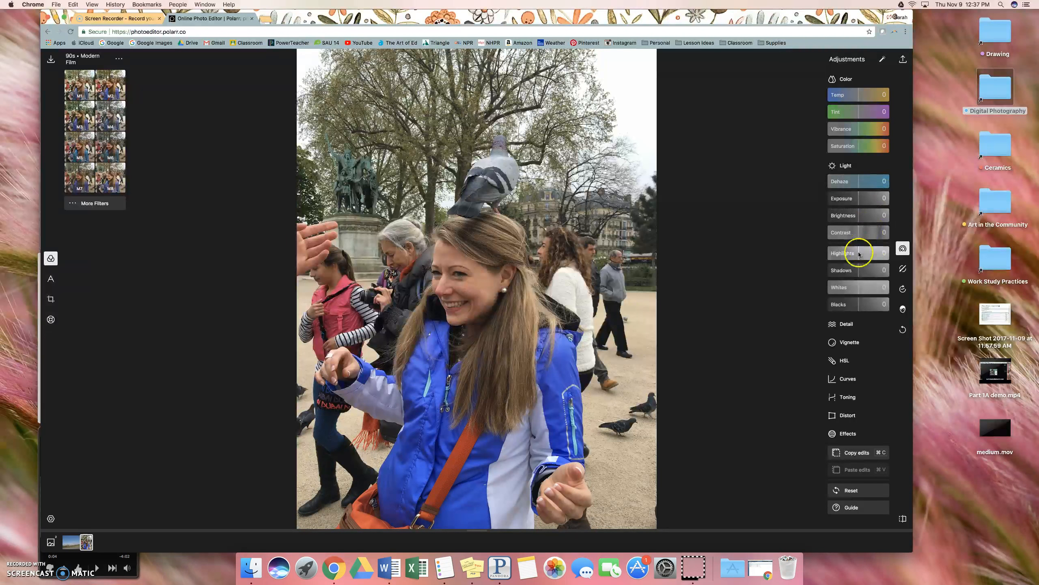
mouse_move(858, 254)
mouse_down()
mouse_move(897, 256)
mouse_move(857, 254)
mouse_move(859, 271)
mouse_move(828, 272)
mouse_move(854, 272)
mouse_up()
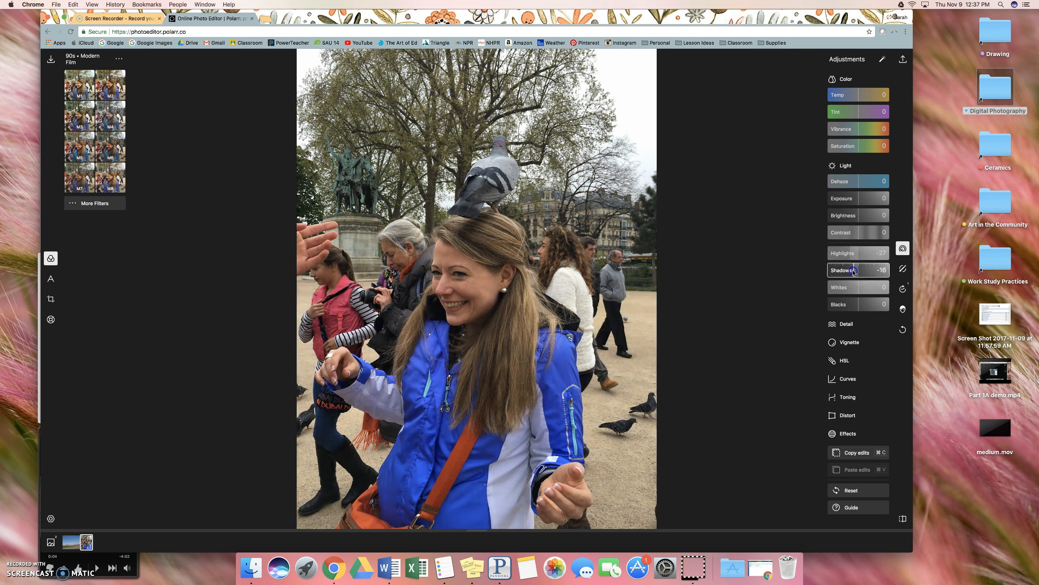
drag(855, 232, 826, 237)
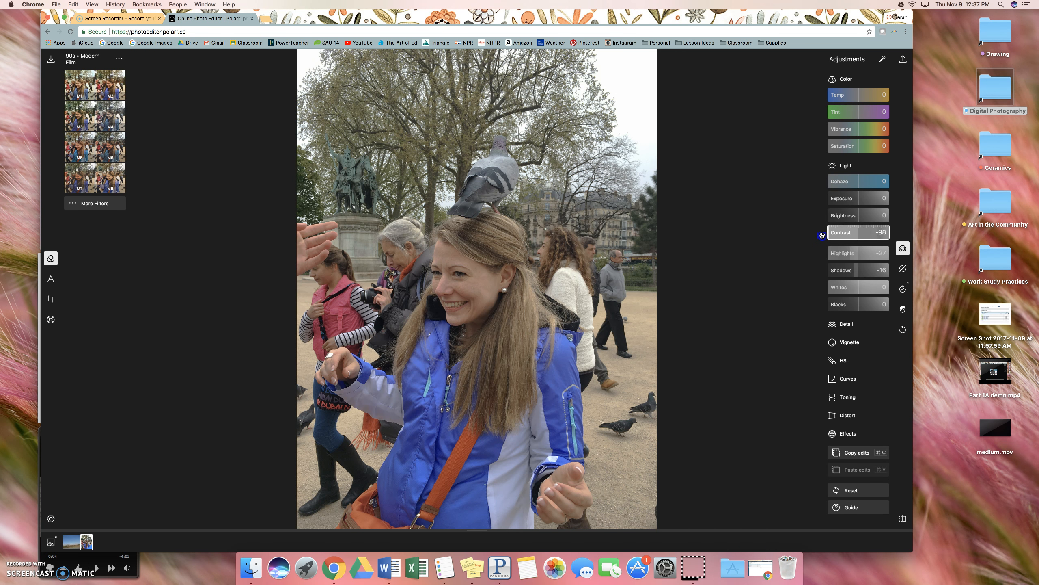
mouse_move(838, 236)
mouse_down()
mouse_move(904, 237)
mouse_move(858, 237)
mouse_up()
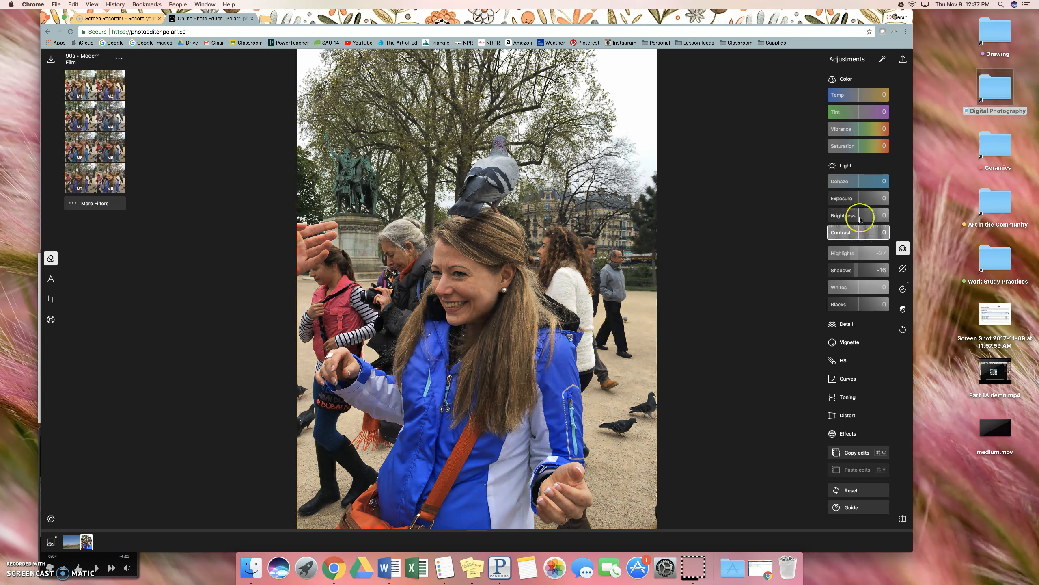
drag(860, 218, 860, 216)
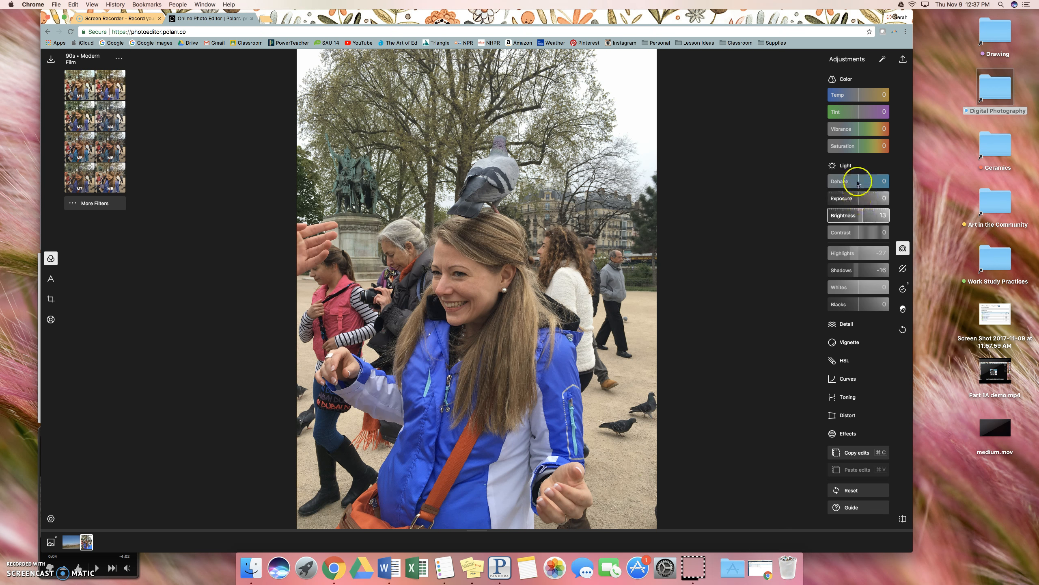
Step: Look over the Detail adjustments, including Clarity, Sharpen and Denoise, and collapse them again
scroll(849, 246, down, 1)
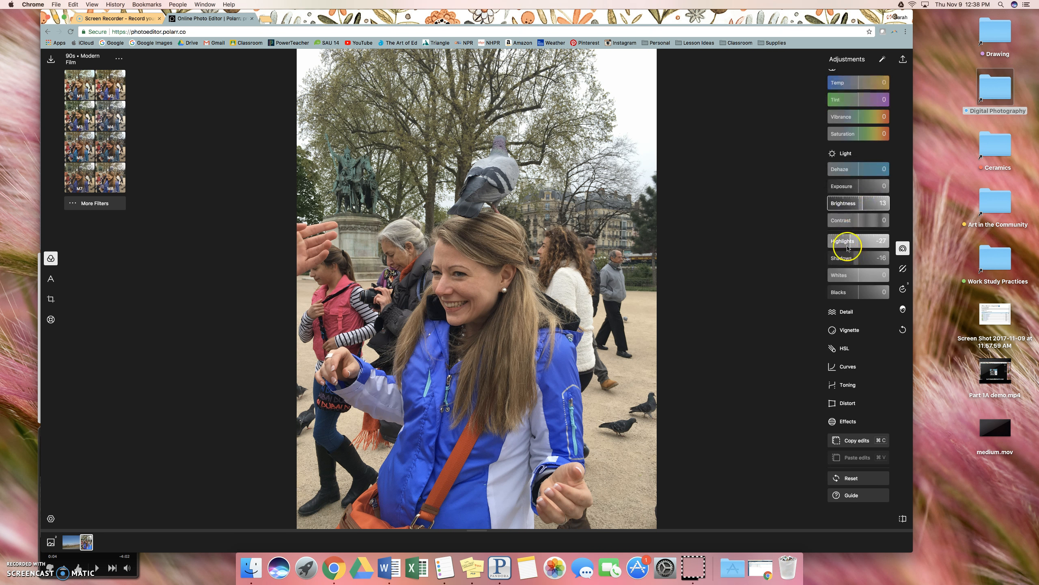
click(844, 313)
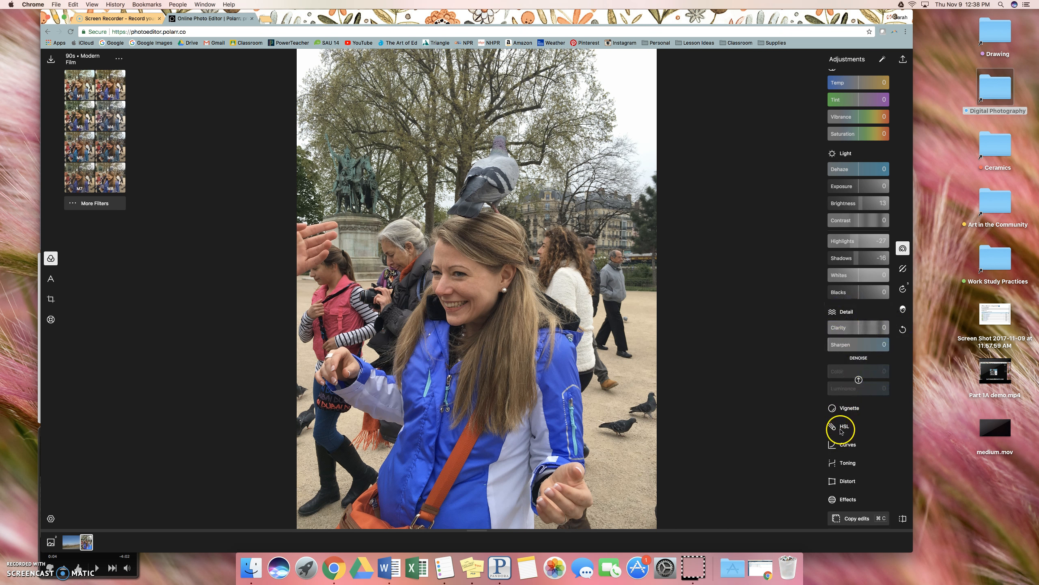
scroll(839, 415, up, 1)
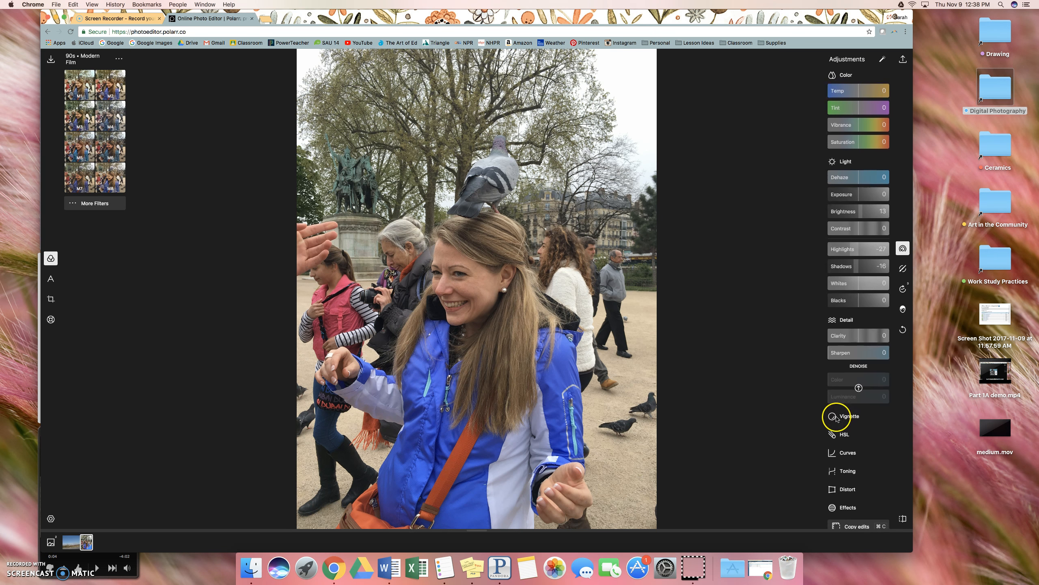
click(848, 324)
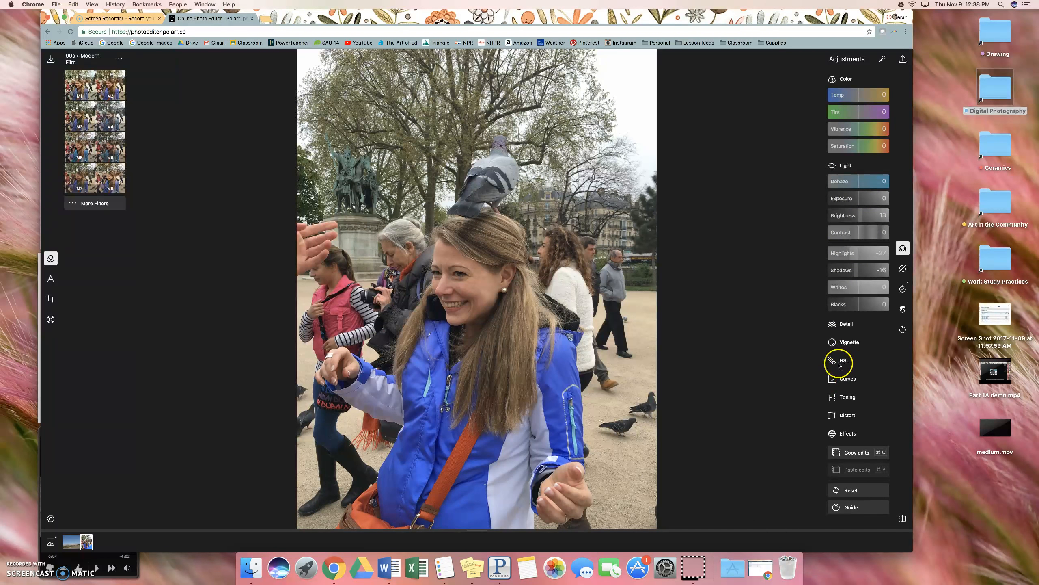
Step: Adjust the photo's blue tones in HSL, setting Hue to 12 and Saturation to -47
click(842, 361)
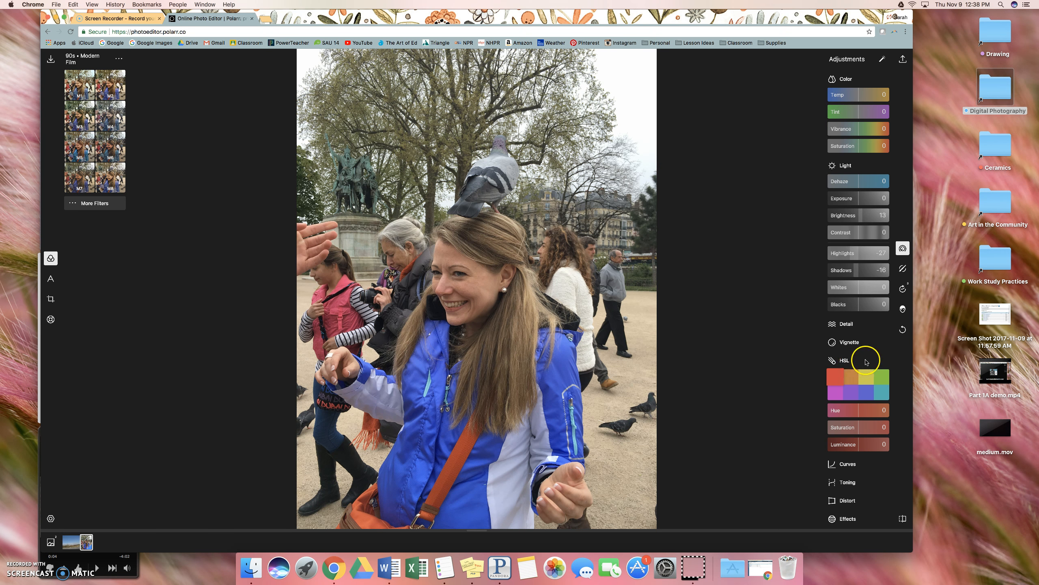
click(871, 396)
click(871, 397)
click(860, 412)
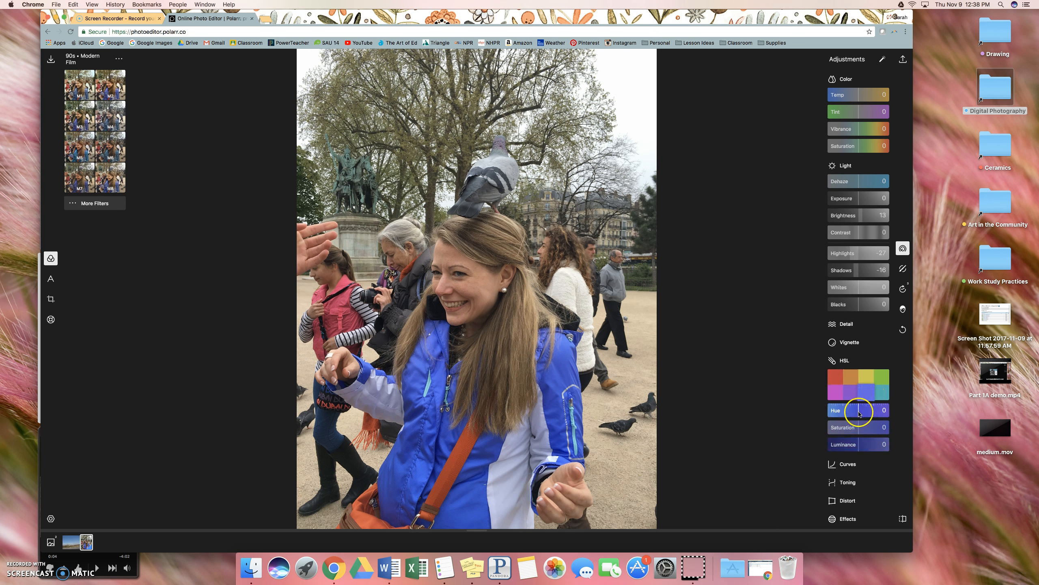
drag(862, 413, 877, 428)
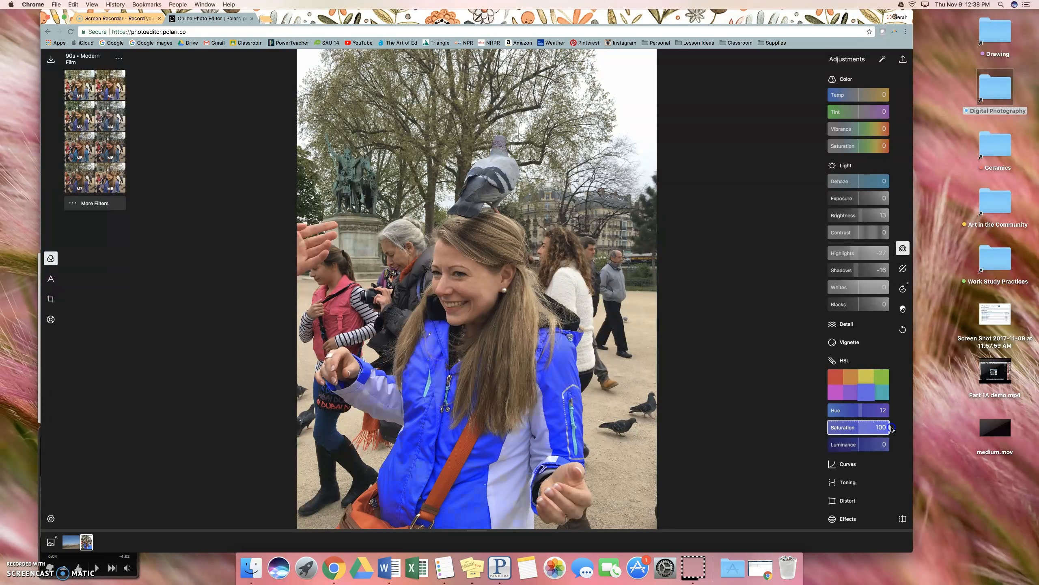
drag(876, 430, 853, 430)
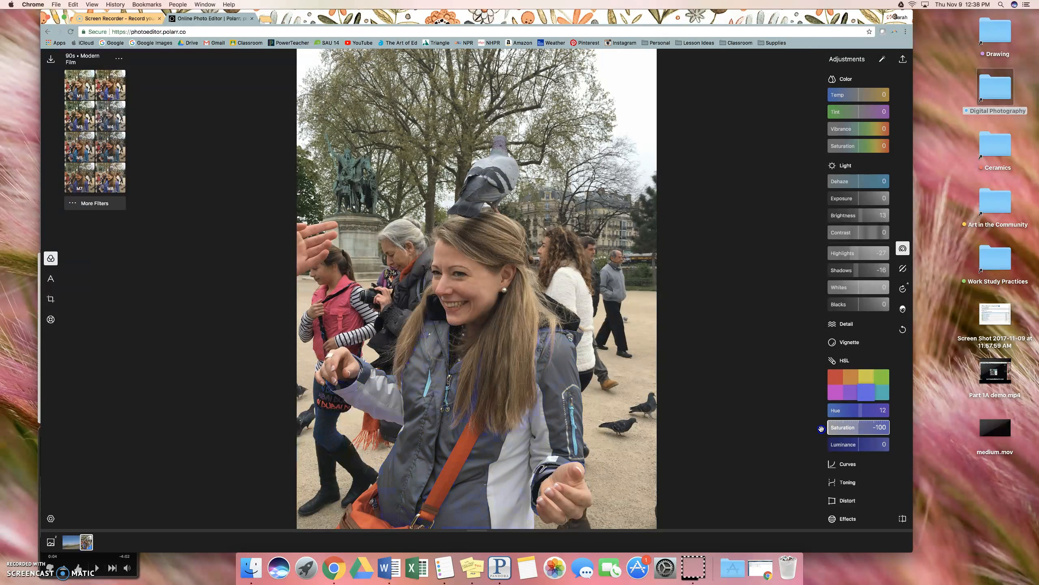
drag(821, 428, 829, 428)
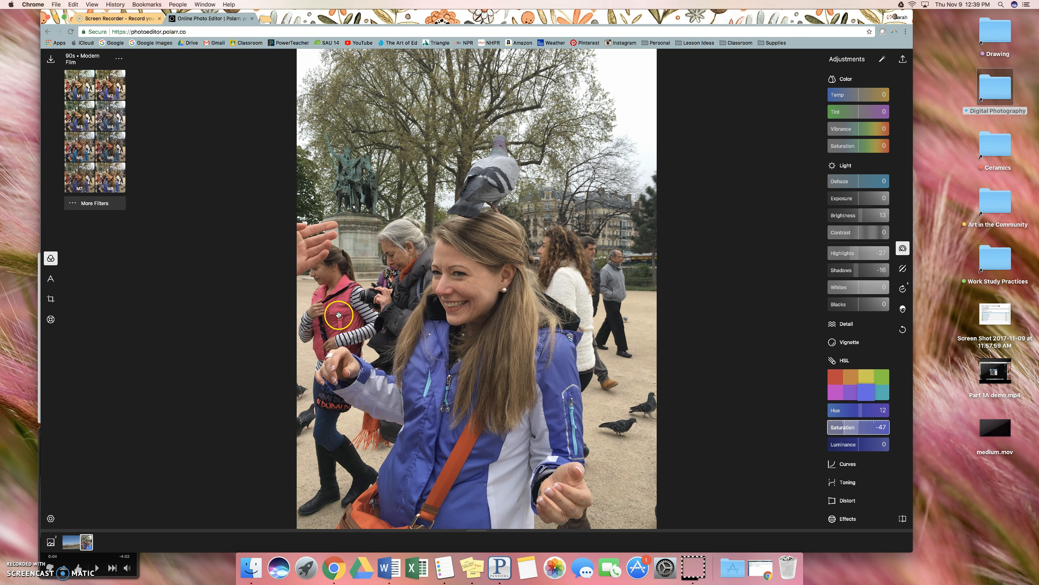
Step: Set the Hue of the photo's red tones to -3 in HSL
click(836, 378)
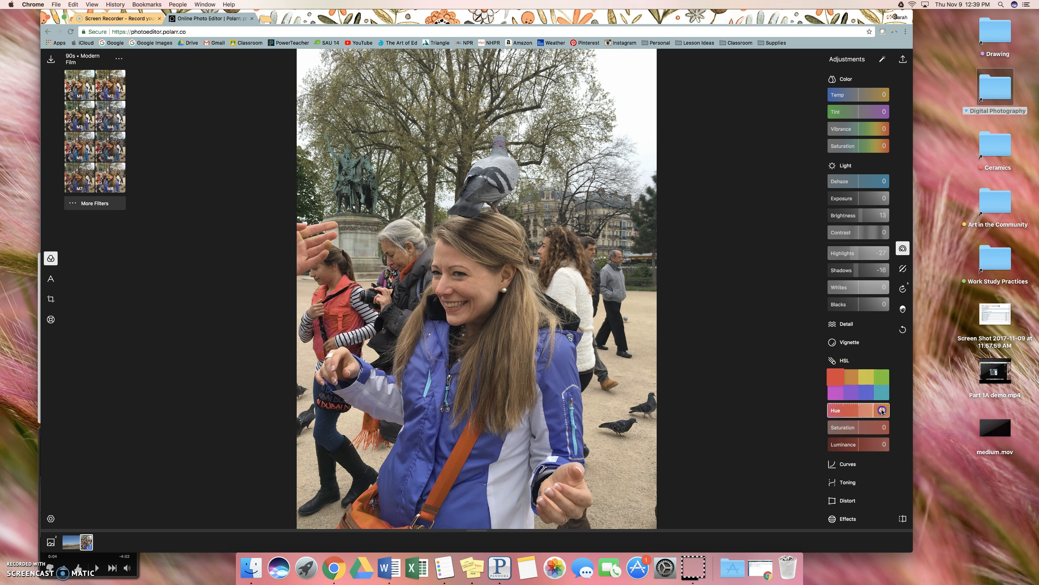
drag(905, 411, 872, 411)
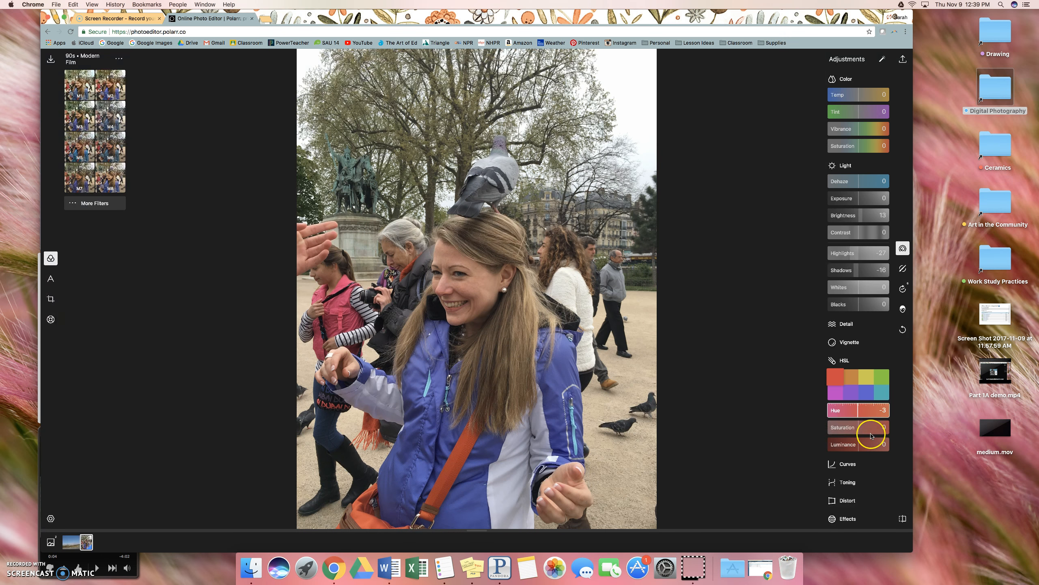
Step: Reshape the overall tone curve and lower the middle of the red curve to a point at about 155, 144
scroll(871, 435, down, 3)
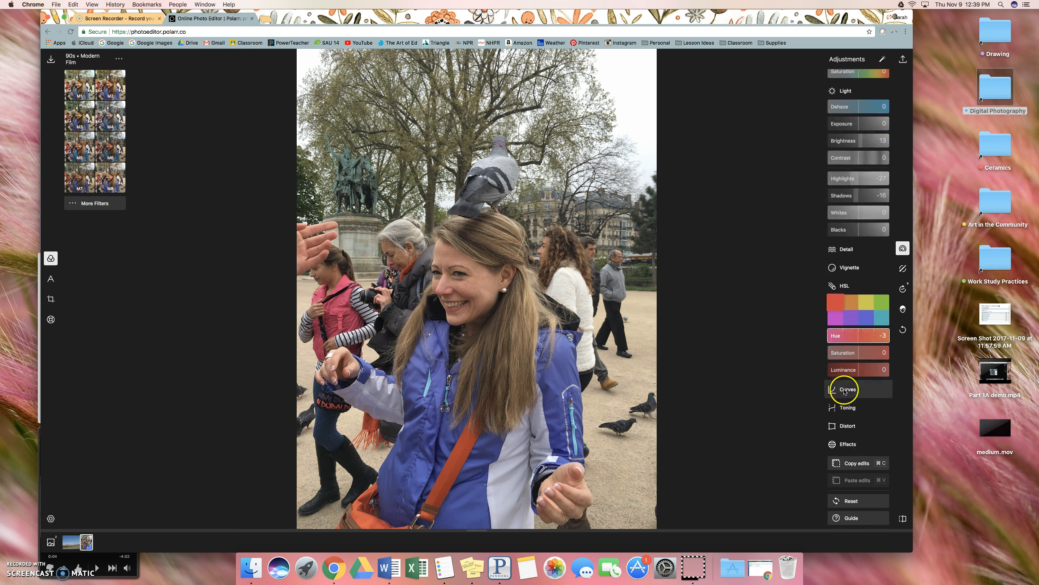
click(845, 389)
click(834, 407)
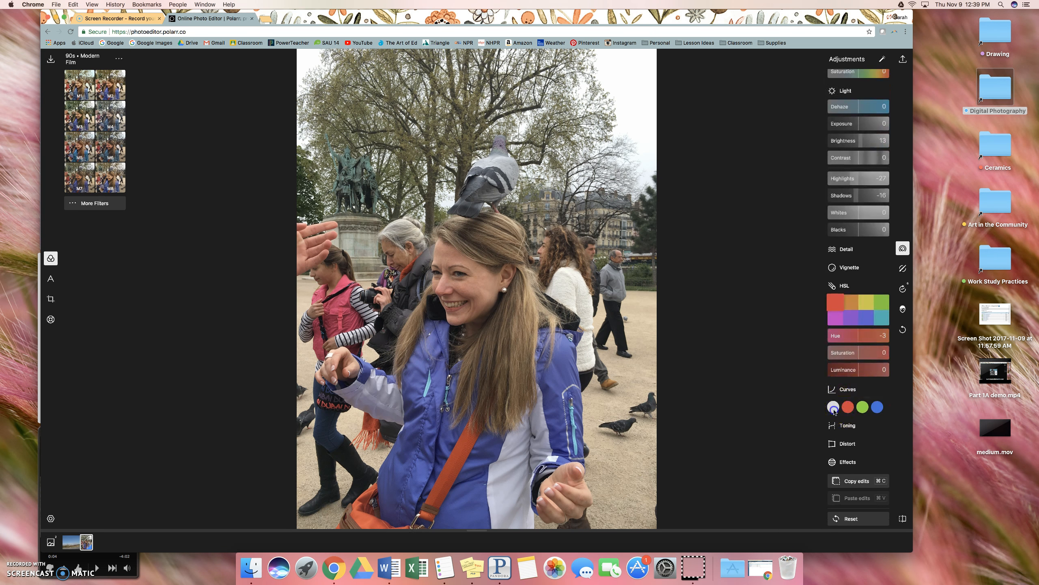
drag(793, 433, 769, 453)
click(845, 406)
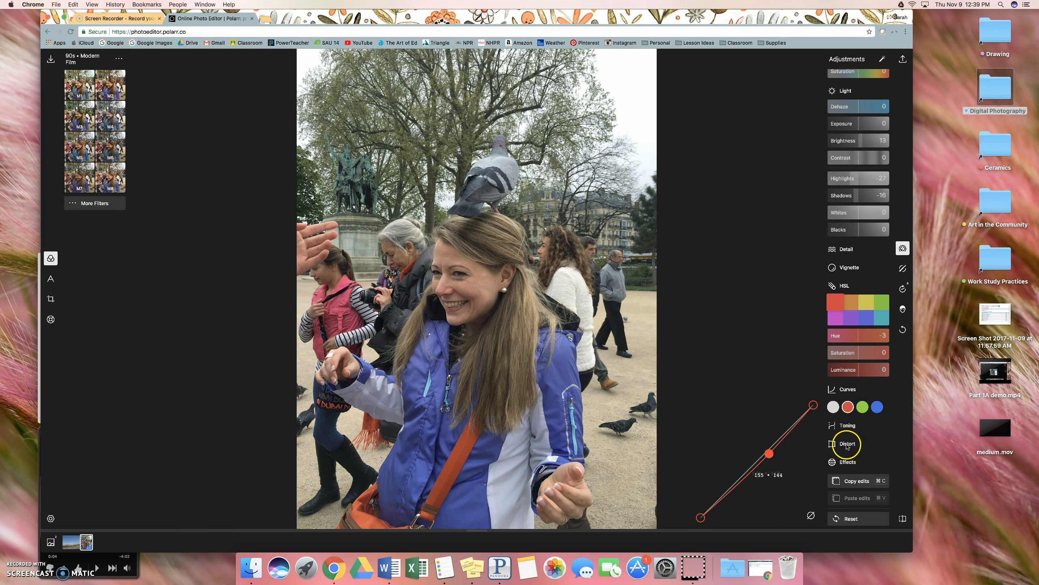
Step: Expand the Vignette adjustments and look over the Amount, Feather, Highlights, Size and Roundness settings
scroll(882, 413, up, 3)
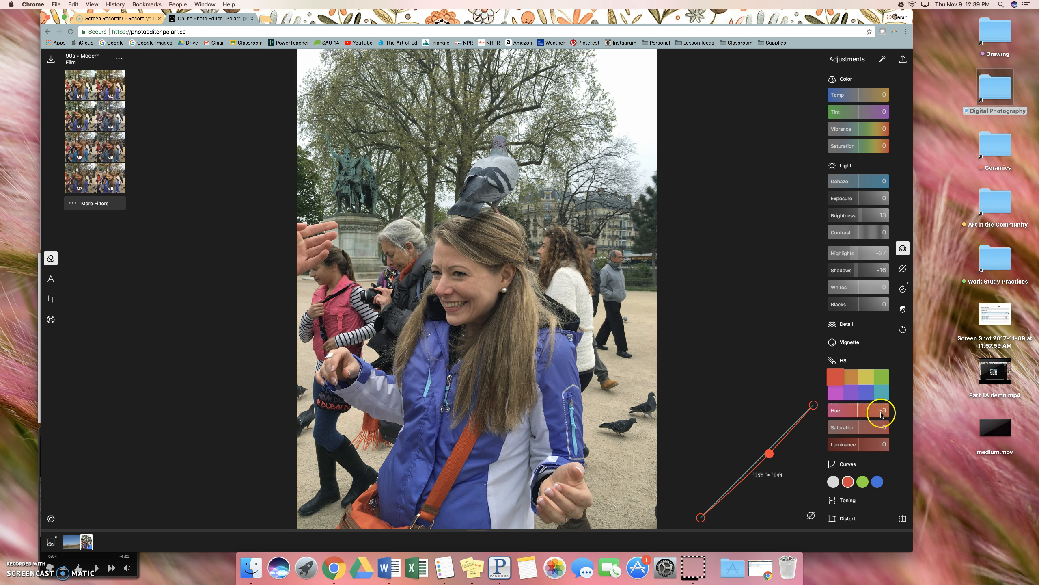
click(846, 342)
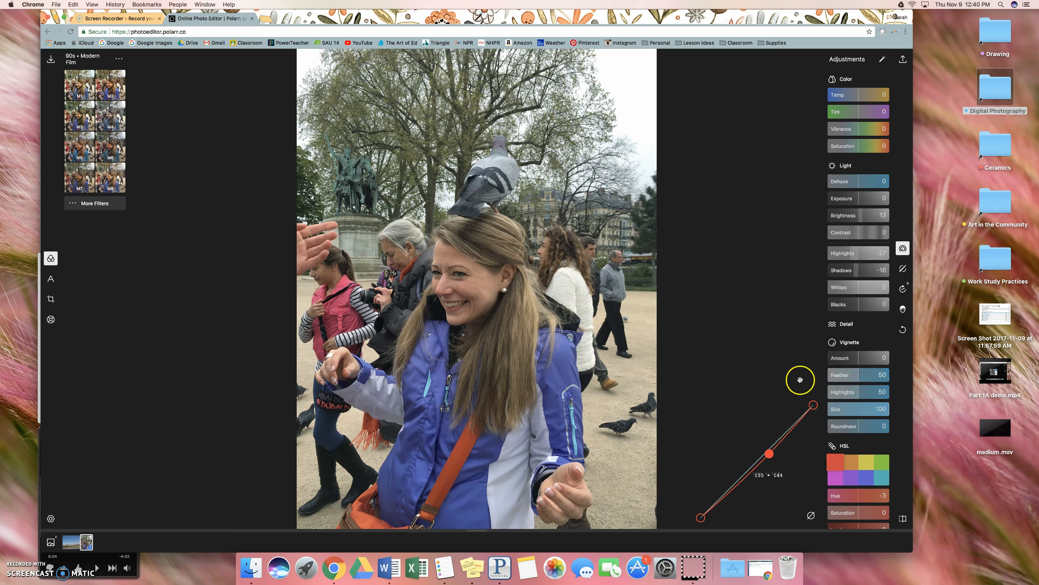
scroll(761, 290, up, 1)
scroll(762, 289, down, 1)
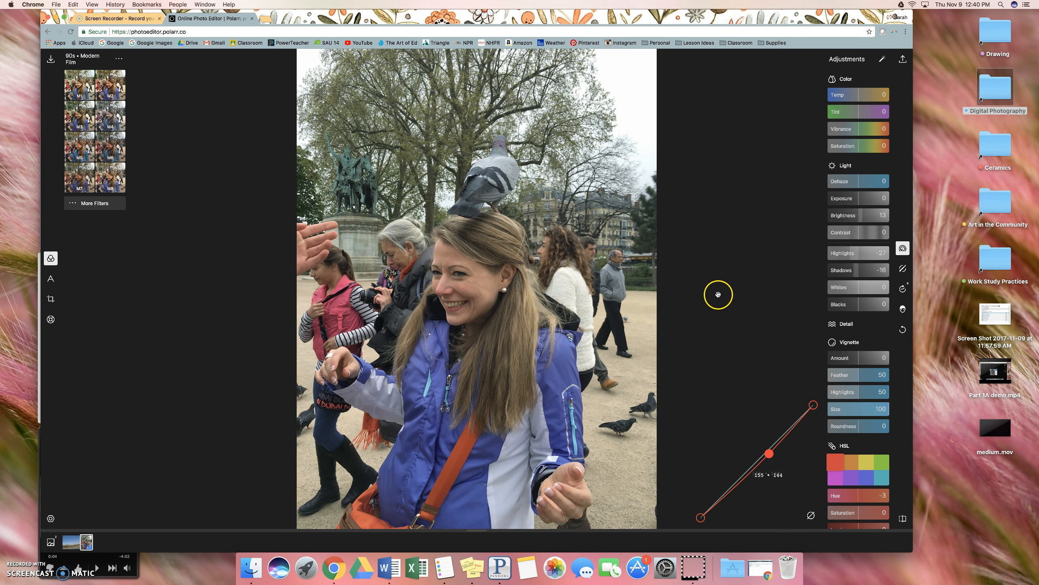
Step: Open the save options for the edited photo
click(904, 60)
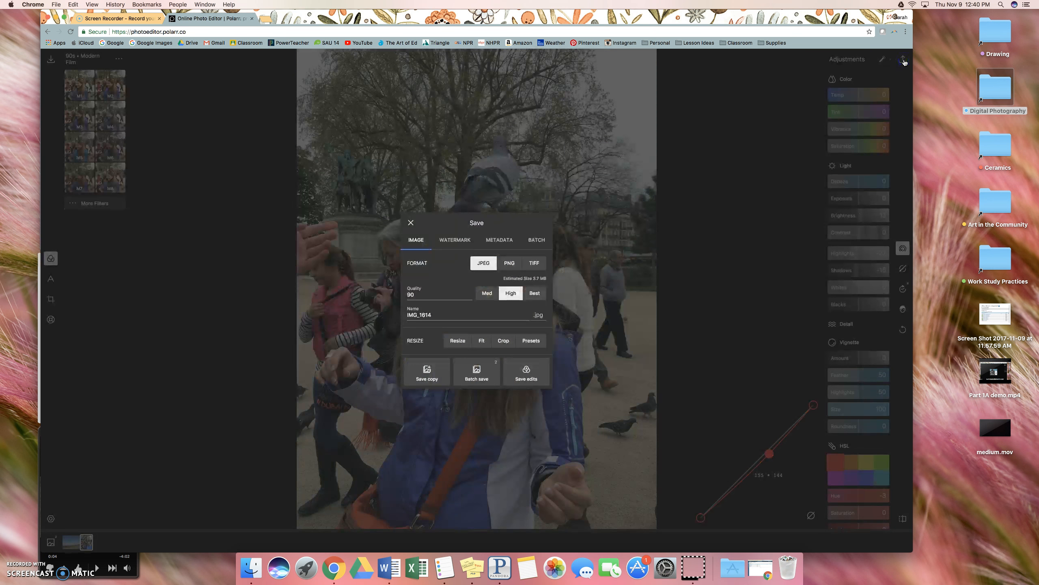